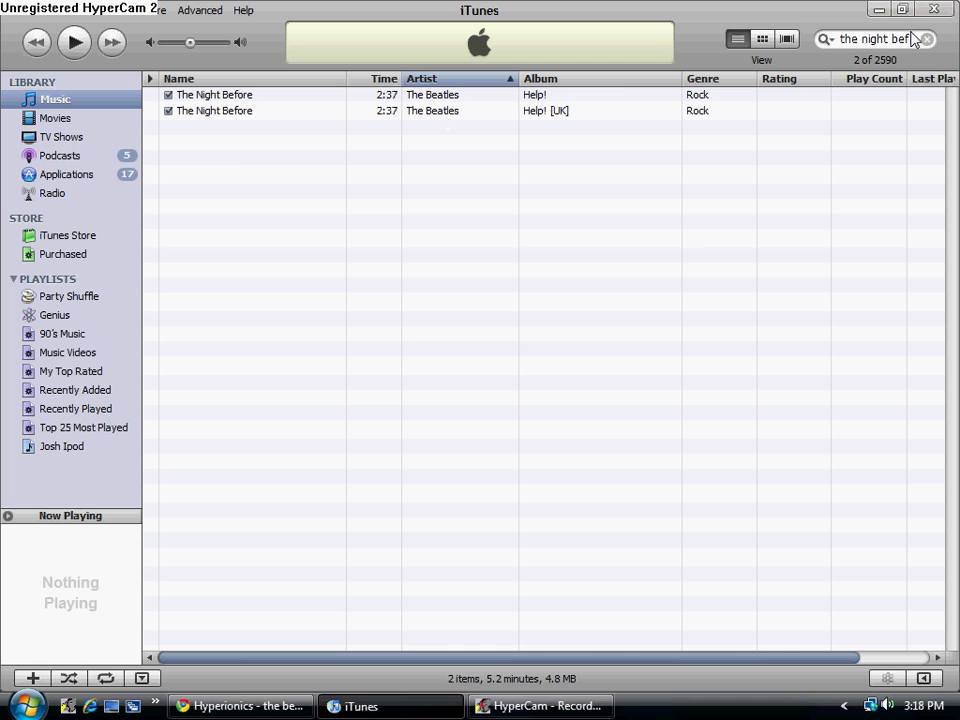
- Clear the library search and start File > Add File to Library
key(BackSpace)
key(BackSpace)
key(BackSpace)
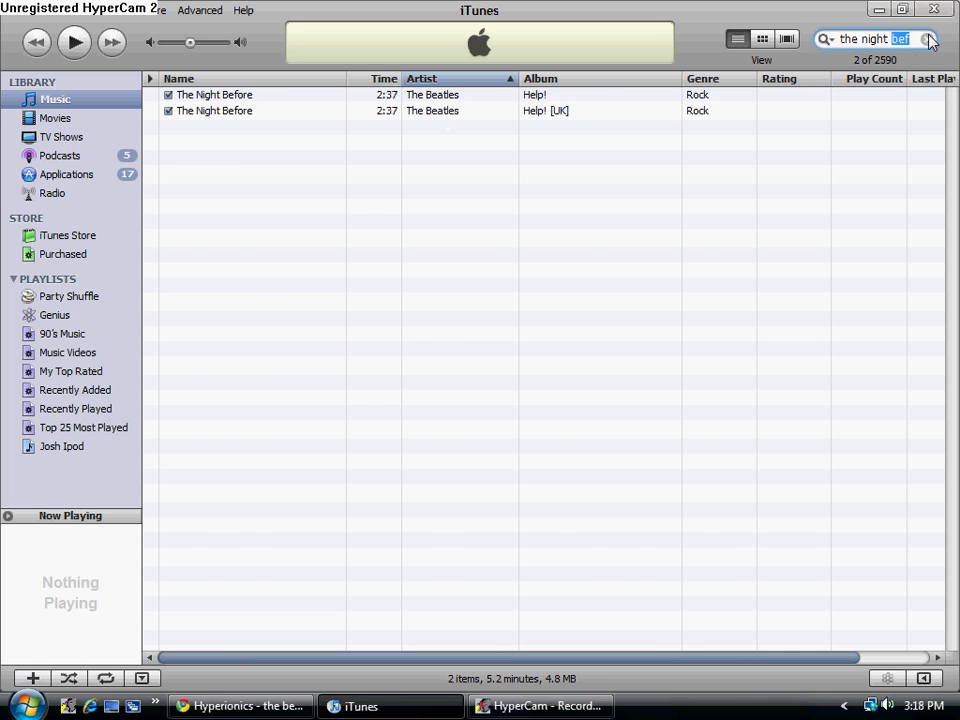
click(12, 12)
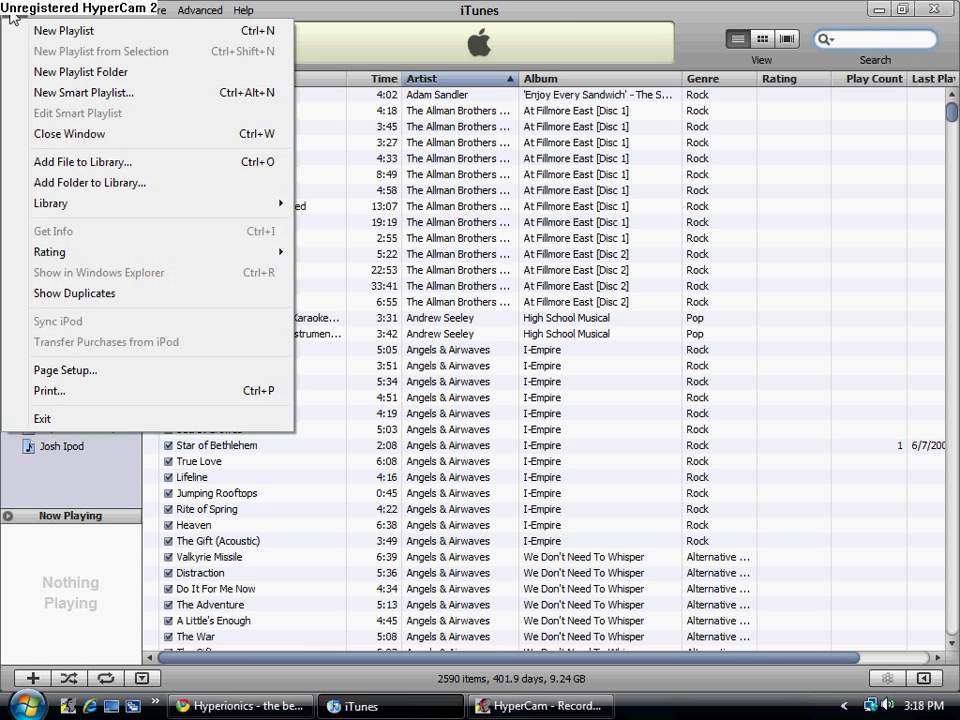
click(119, 164)
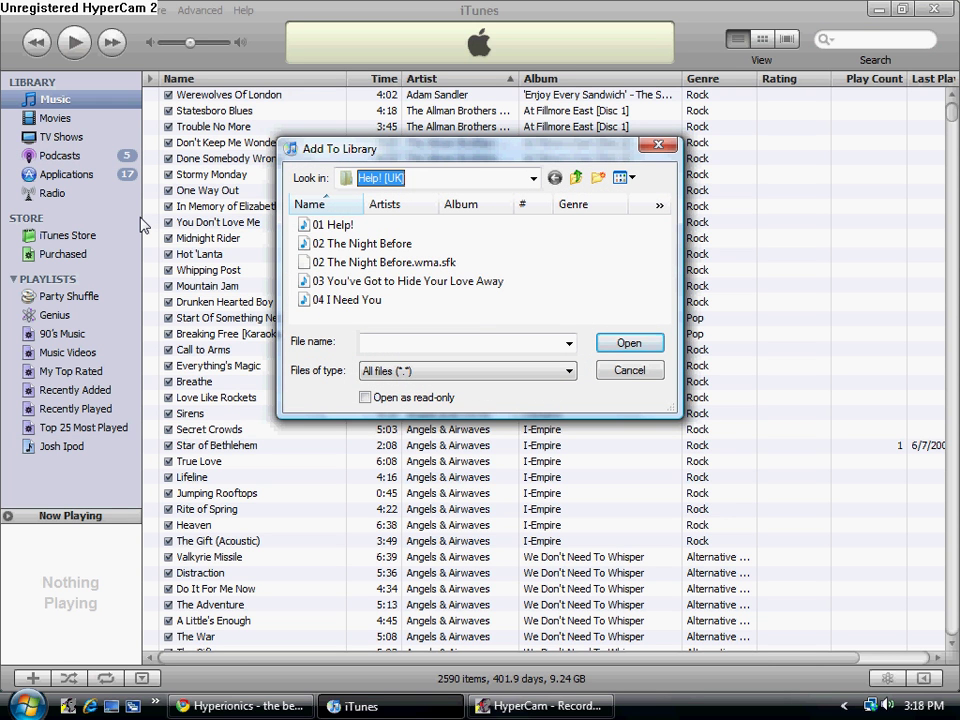
- Browse the Add To Library dialog to Music > The Beatles > Help! [UK]
click(534, 180)
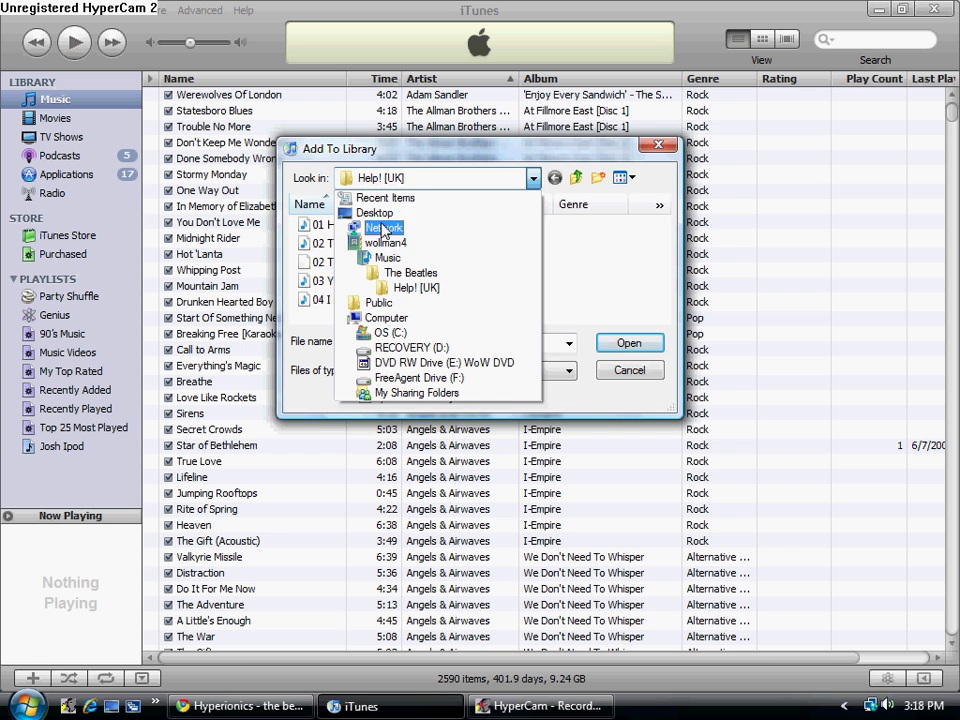
click(390, 197)
click(534, 178)
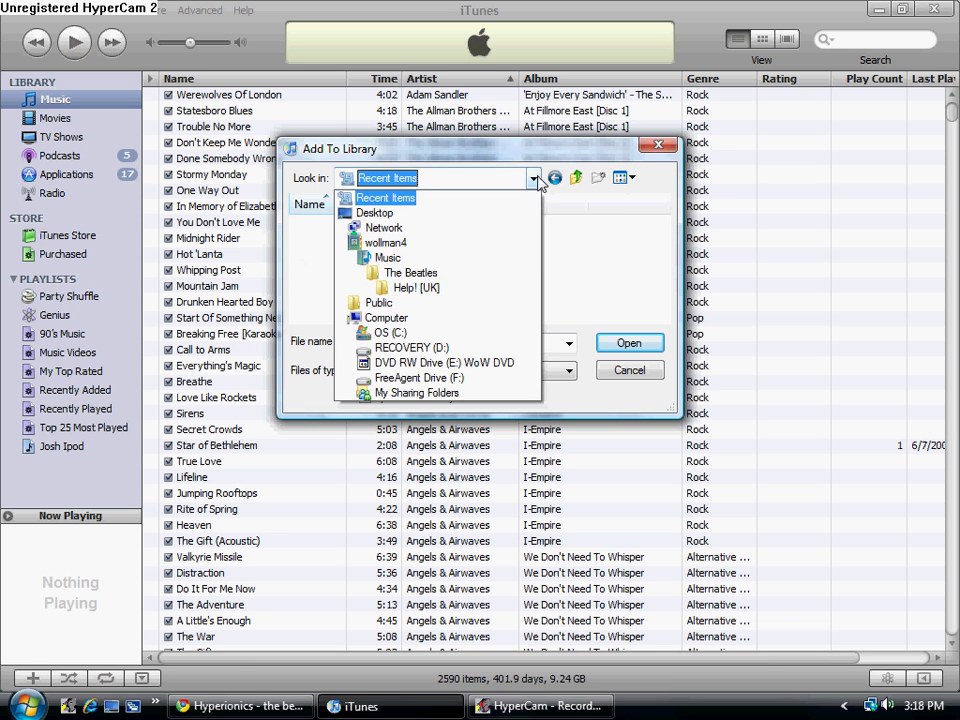
click(440, 258)
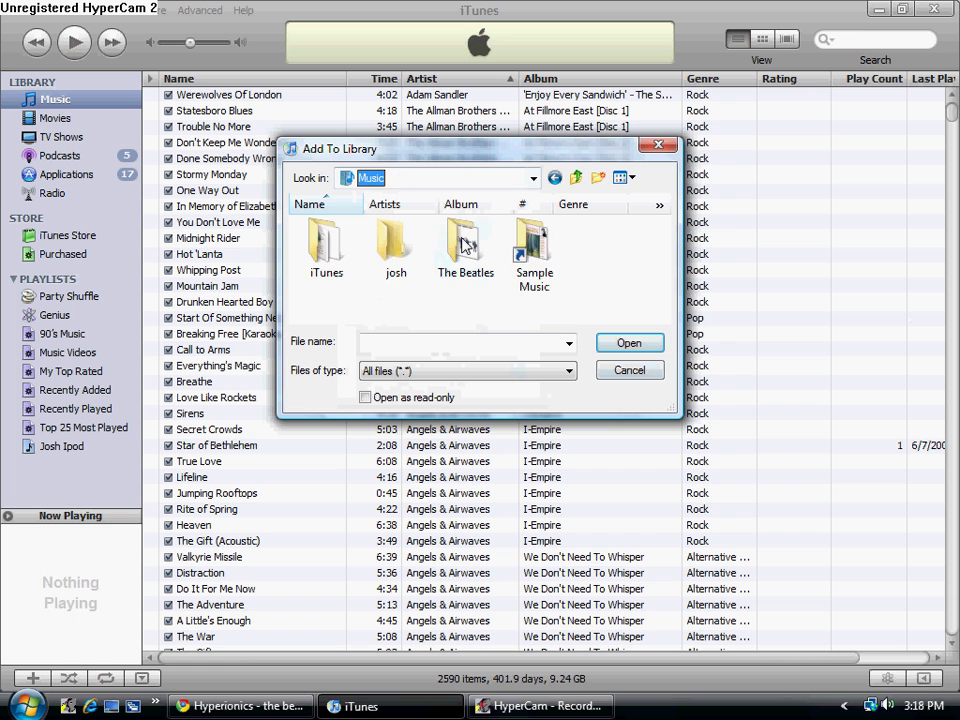
click(462, 245)
double_click(462, 245)
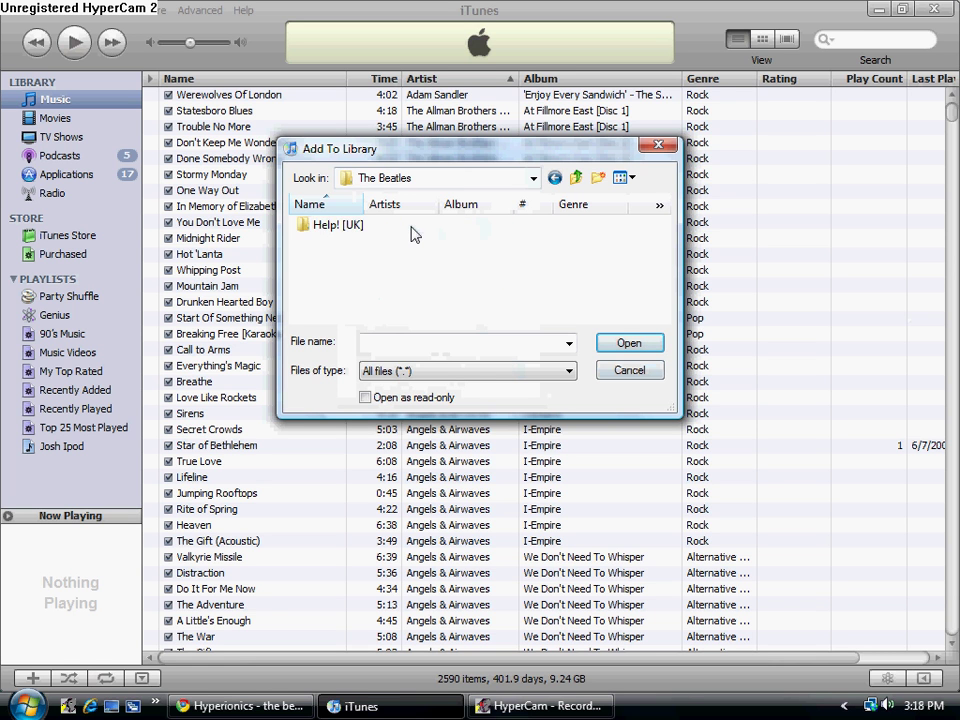
double_click(411, 226)
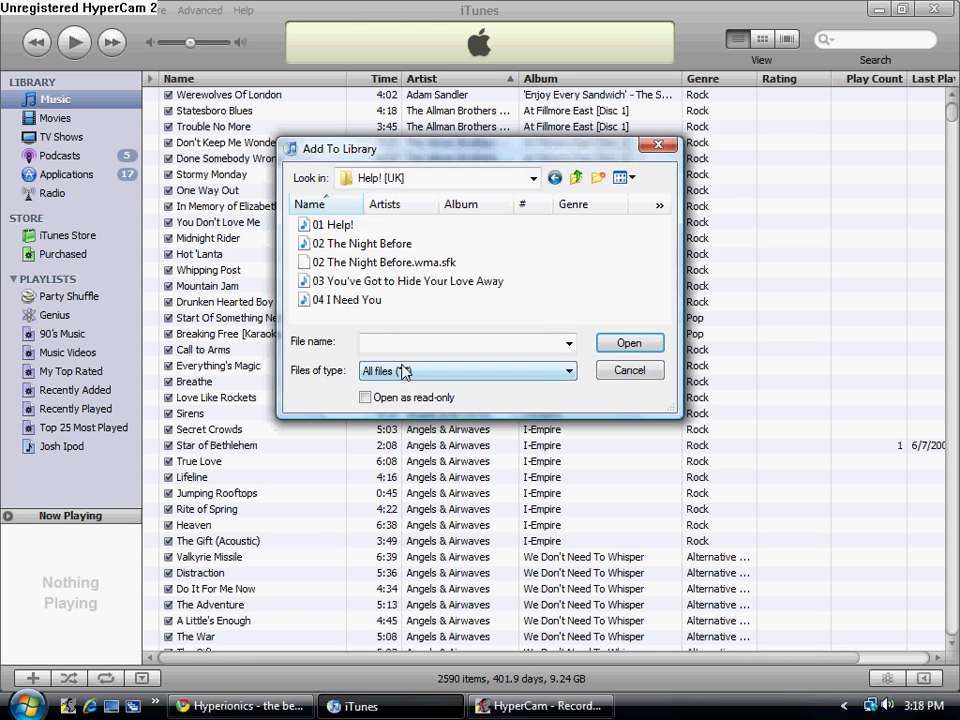
- Select only the track '04 I Need You' in the Help! [UK] folder
click(390, 300)
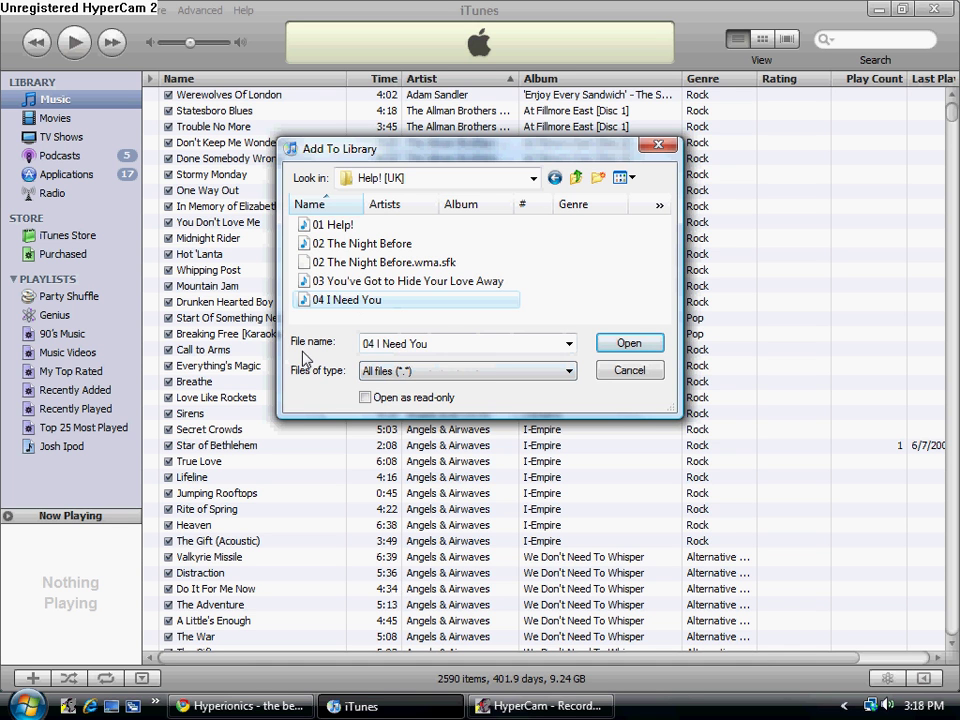
mouse_move(553, 300)
mouse_down()
mouse_move(497, 326)
mouse_move(338, 320)
mouse_move(145, 195)
mouse_up()
click(422, 322)
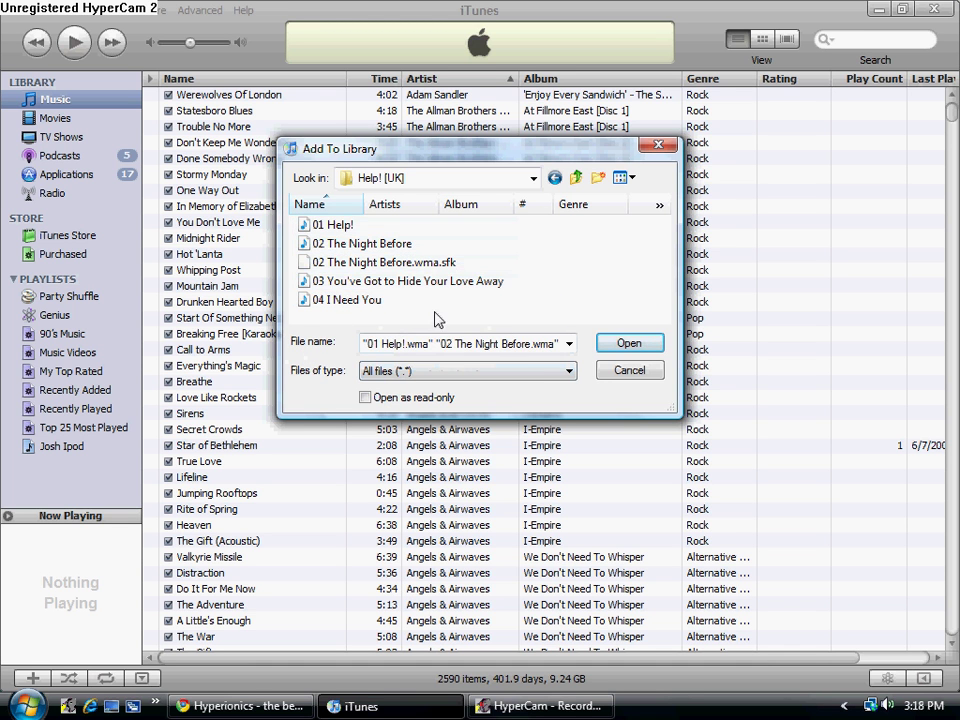
click(420, 306)
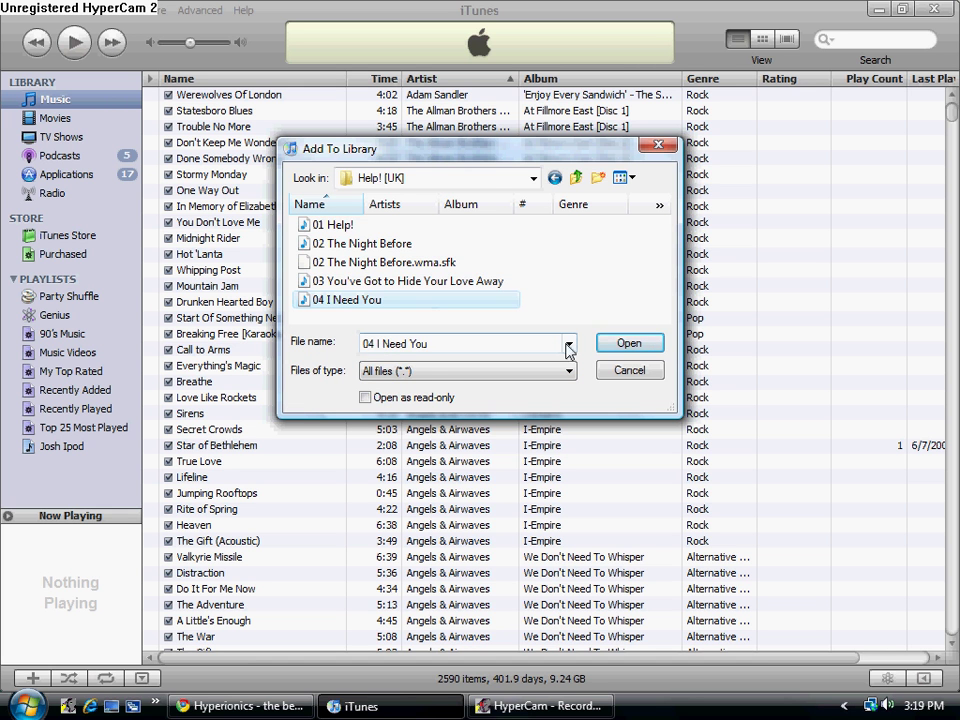
- Add '04 I Need You' to the library, converting it from WMA to AAC
click(622, 343)
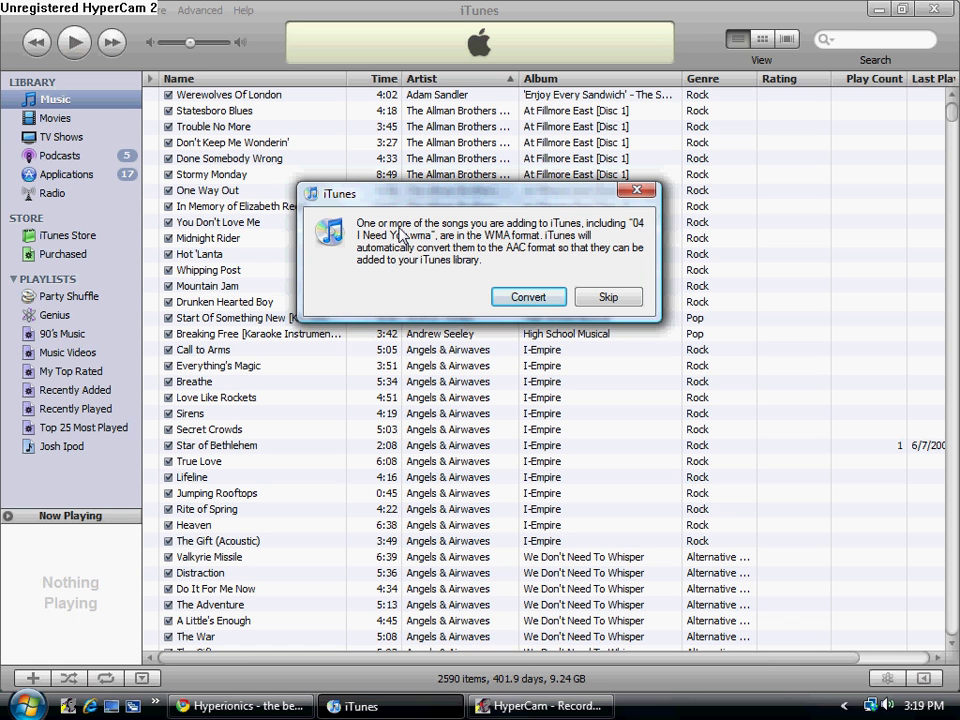
click(520, 297)
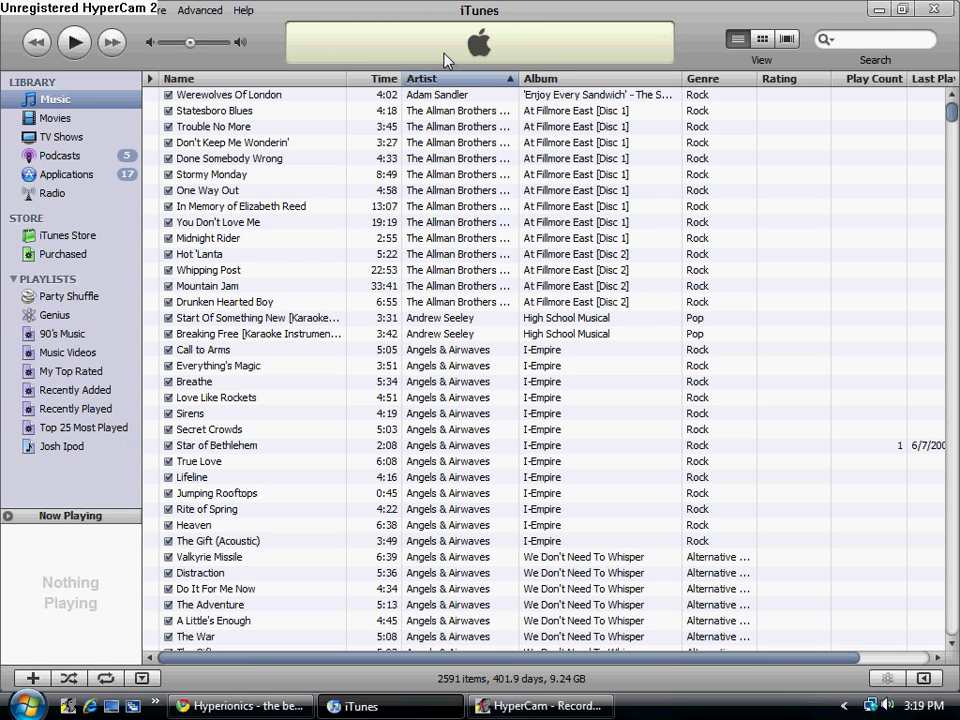
- Search the library for 'i need you' and select the I Need You row from Help! [UK]
click(857, 37)
text(i need)
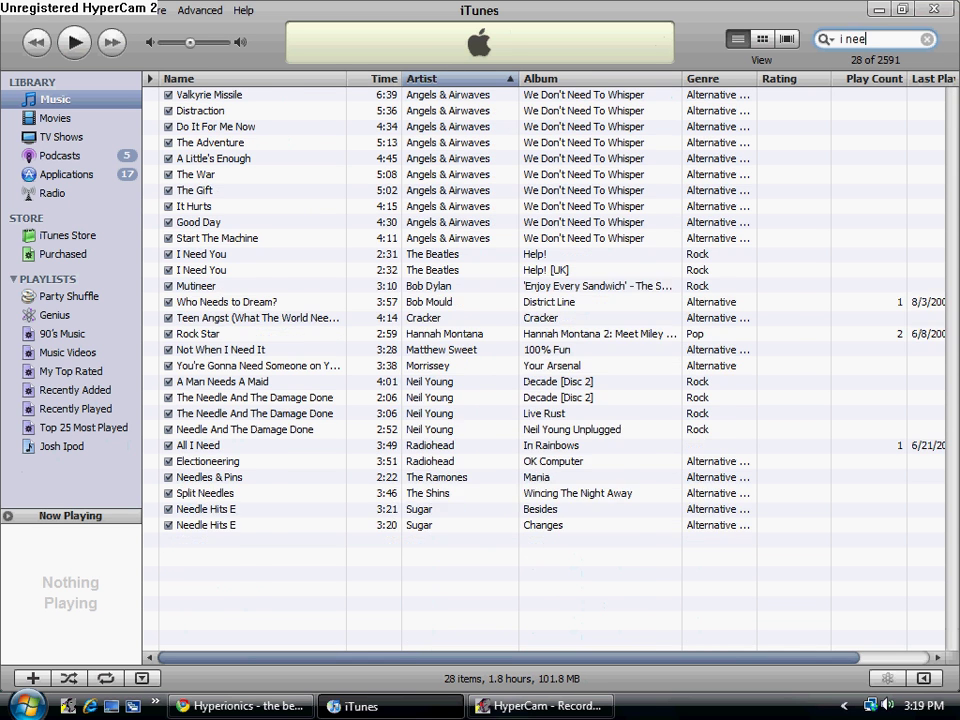
text( you)
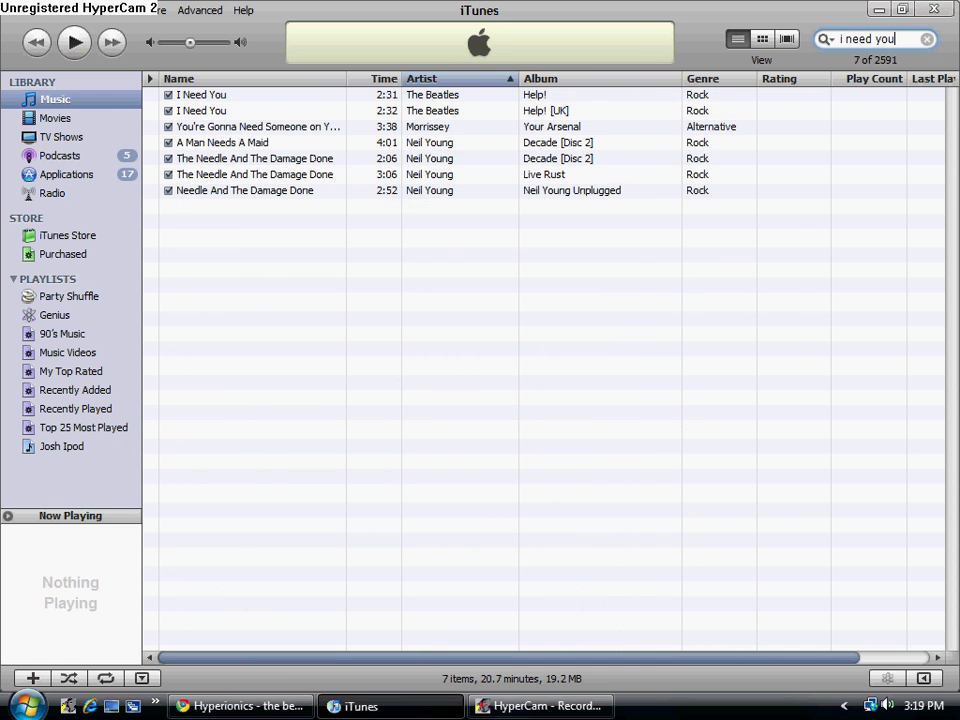
click(465, 96)
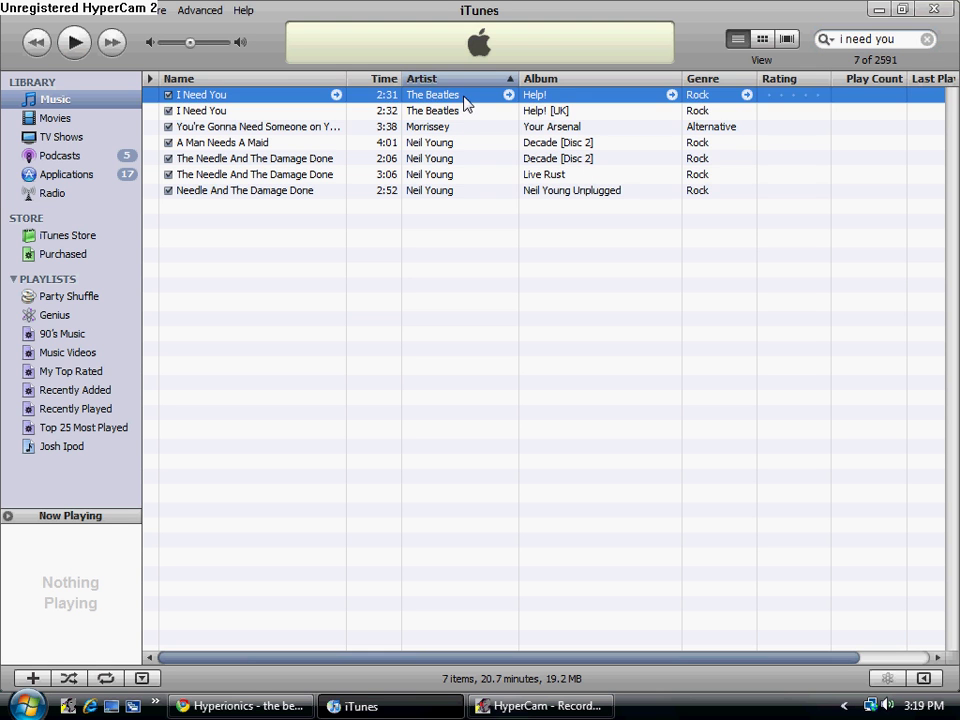
click(465, 111)
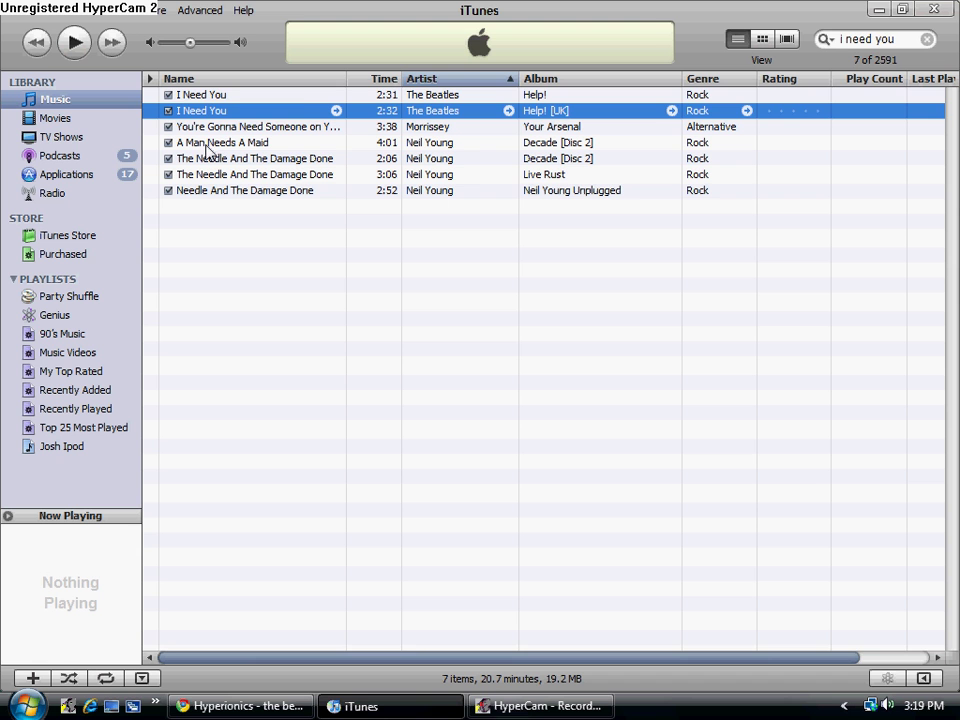
mouse_move(248, 120)
mouse_down()
mouse_move(225, 113)
mouse_move(225, 122)
mouse_up()
click(236, 227)
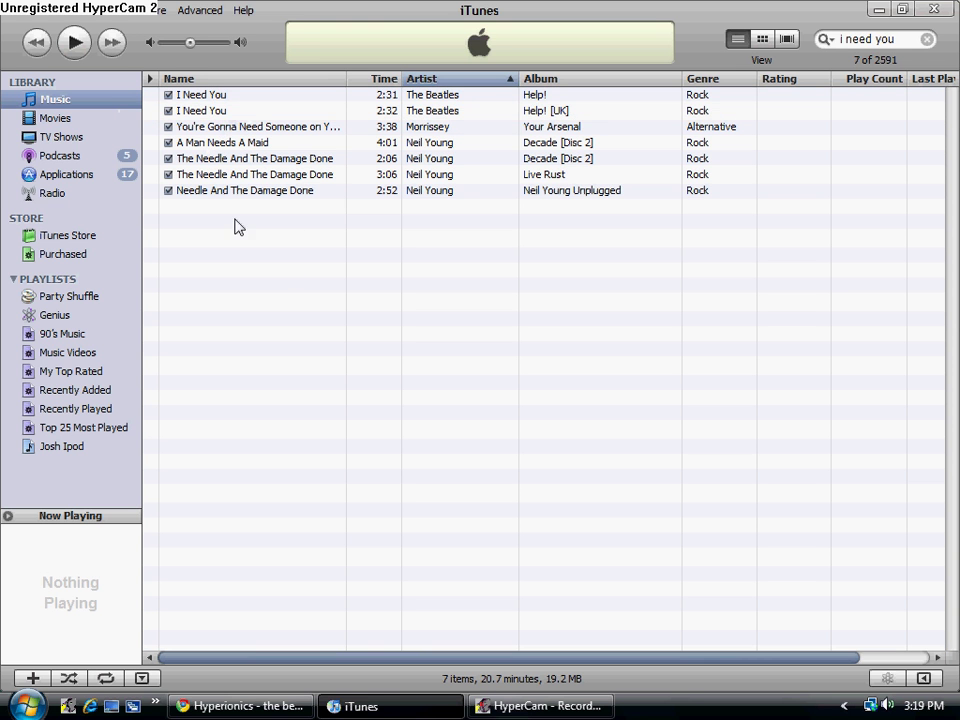
click(235, 108)
mouse_move(235, 113)
mouse_down()
mouse_move(175, 145)
mouse_move(69, 279)
mouse_move(79, 296)
mouse_move(102, 281)
mouse_move(94, 240)
mouse_move(150, 180)
mouse_move(259, 104)
mouse_up()
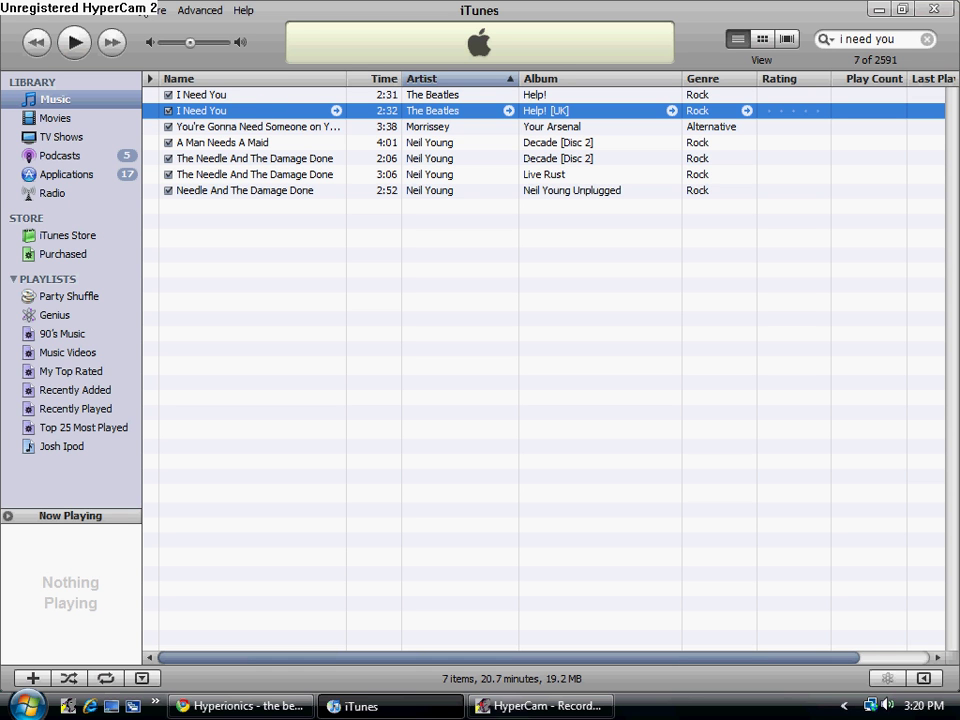
click(17, 14)
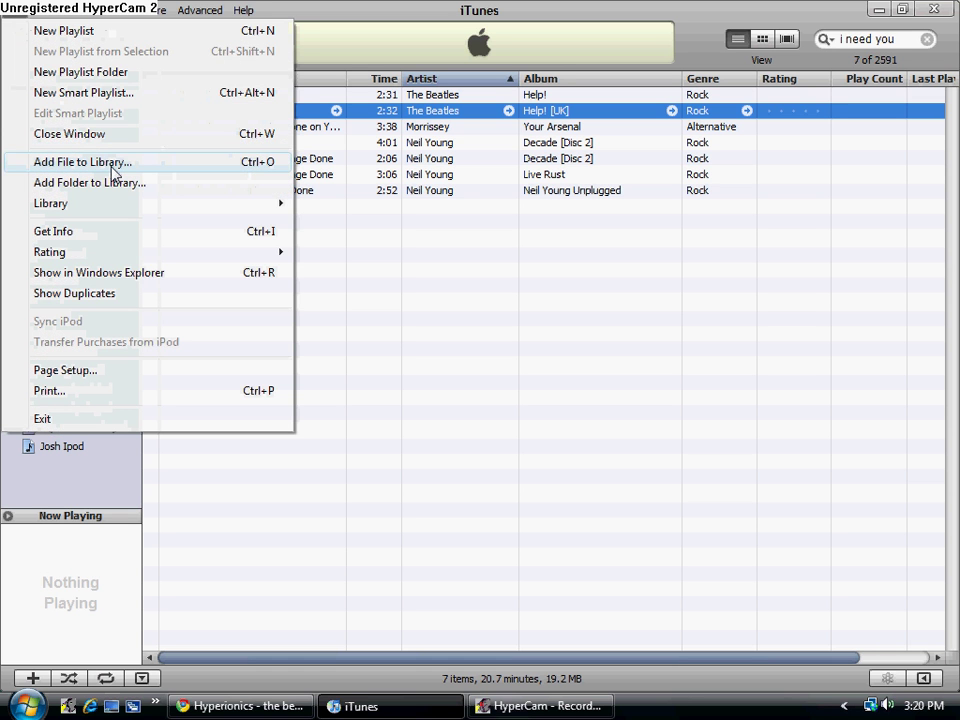
click(724, 337)
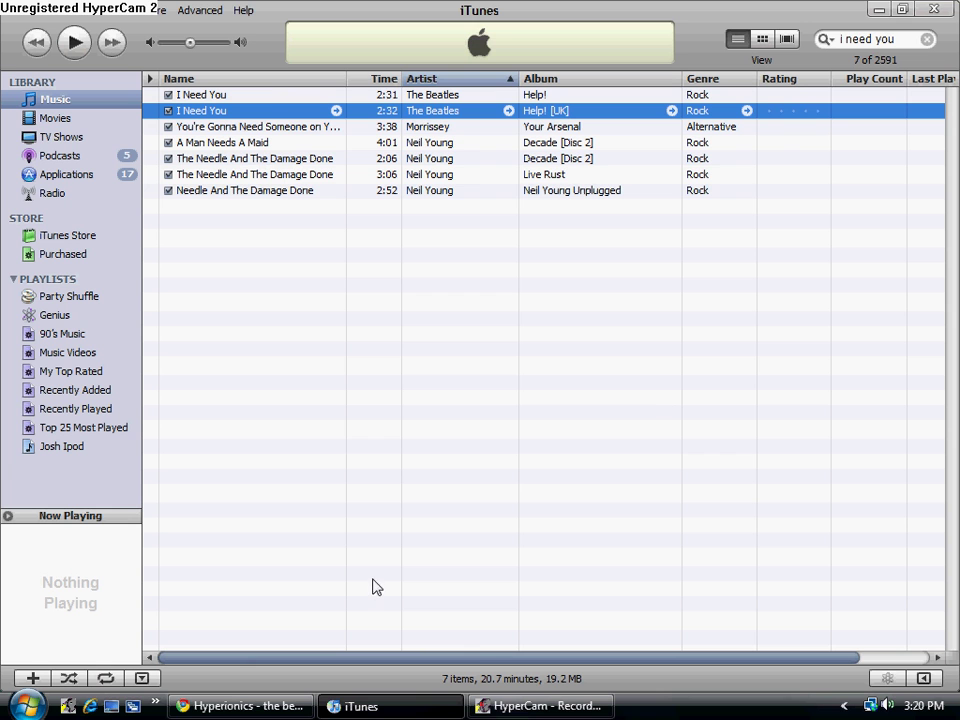